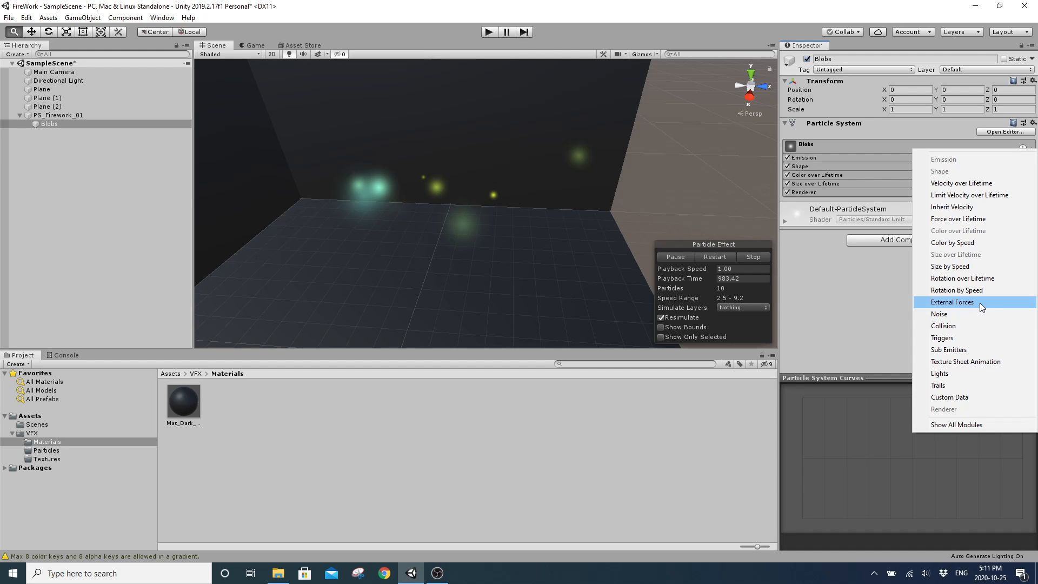
# Add the Noise module to the Blobs particle system and open its Shape settings.
pyautogui.click(943, 313)
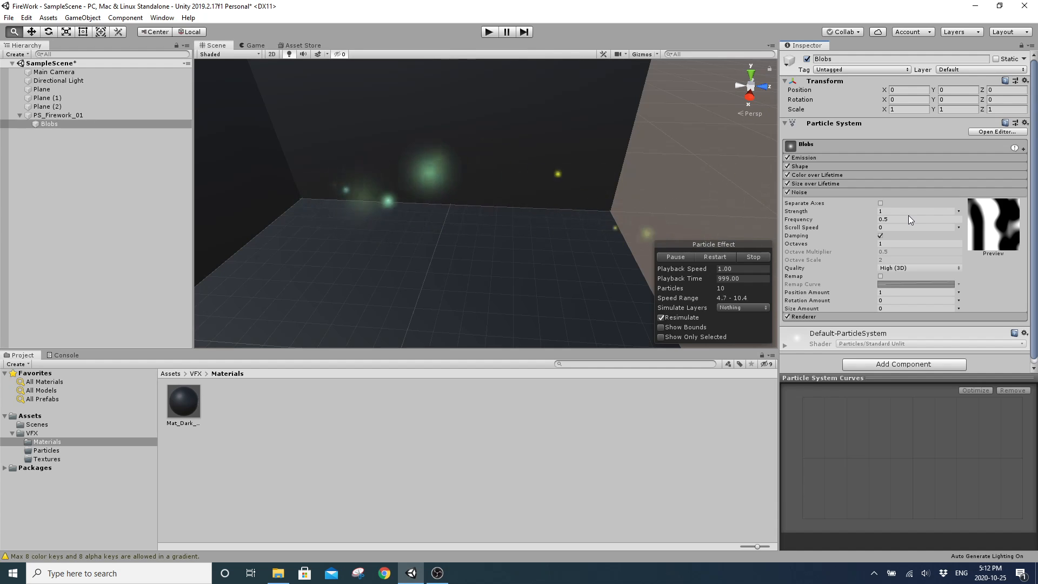
pyautogui.click(810, 165)
pyautogui.moveTo(513, 196); pyautogui.dragTo(528, 181, button='right')
pyautogui.press('a')
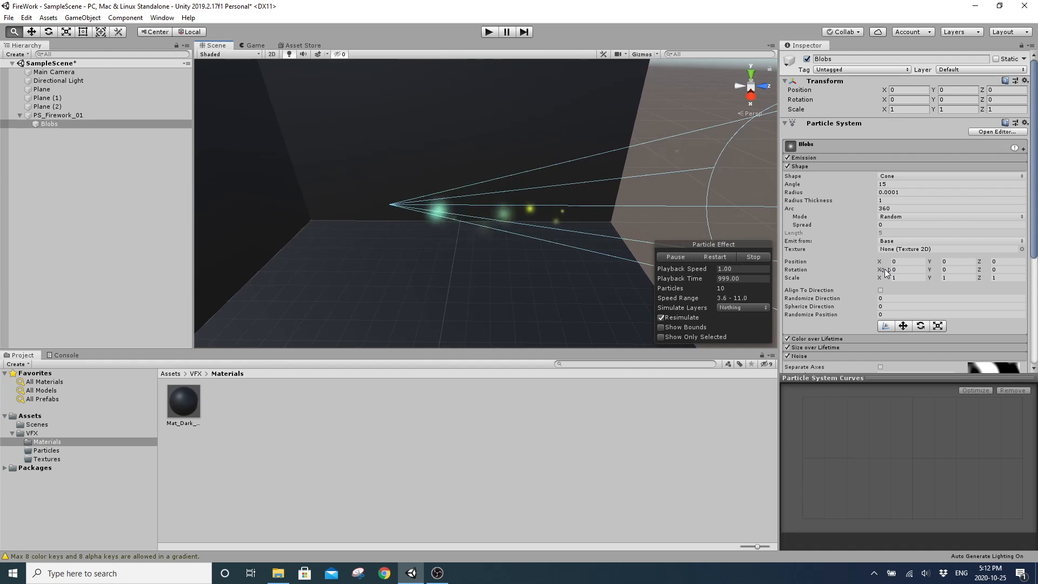
# Try tilting the Blobs emitter cone about X, and reset its shape rotation X to 0.
pyautogui.moveTo(884, 273); pyautogui.dragTo(611, 261)
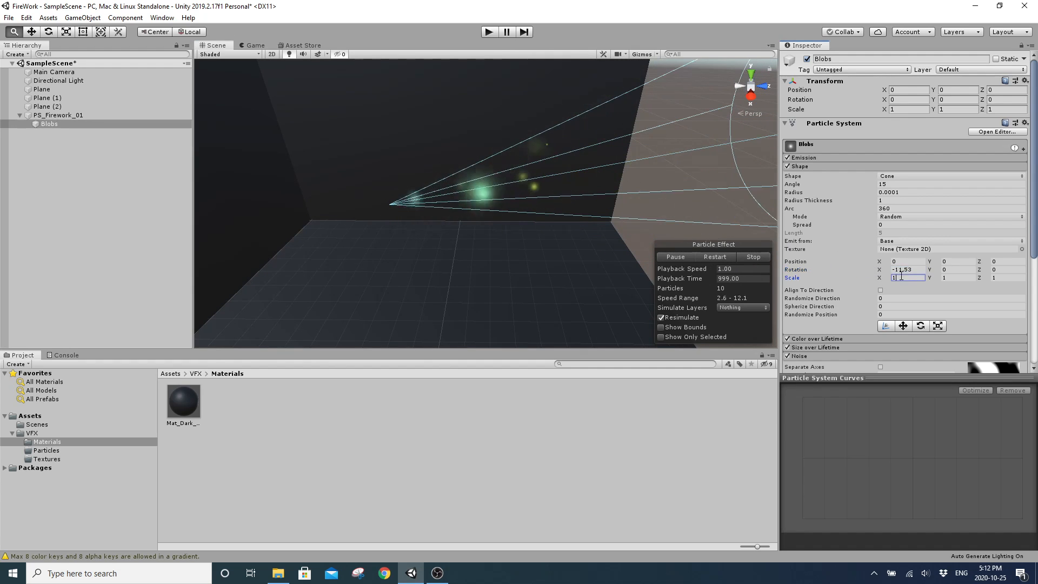
pyautogui.click(922, 269)
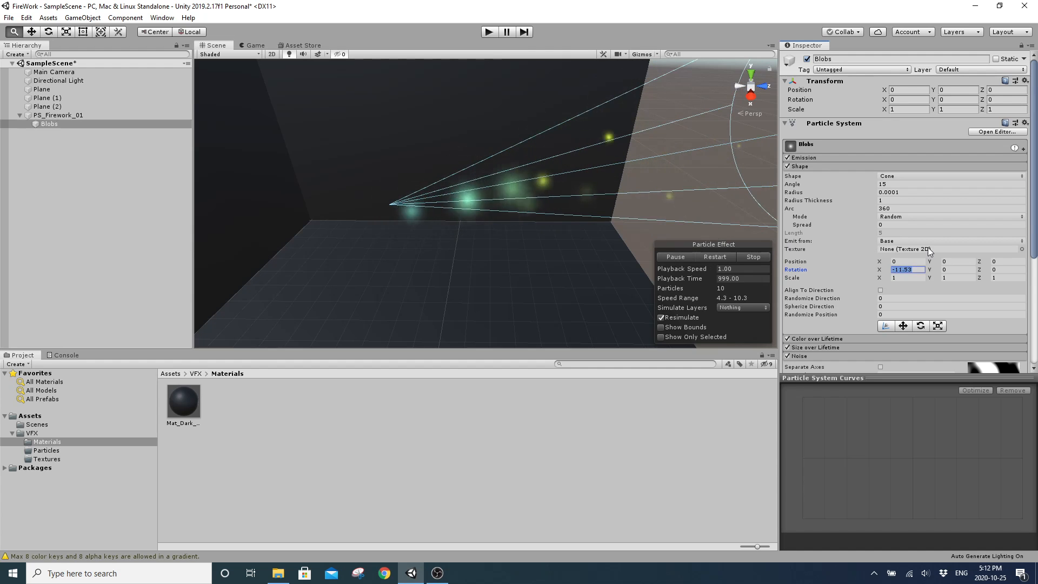
pyautogui.write('0')
pyautogui.moveTo(535, 213); pyautogui.dragTo(546, 205, button='right')
# Set the Blobs emitter shape's X rotation to -90 and collapse the Shape settings.
pyautogui.click(902, 270)
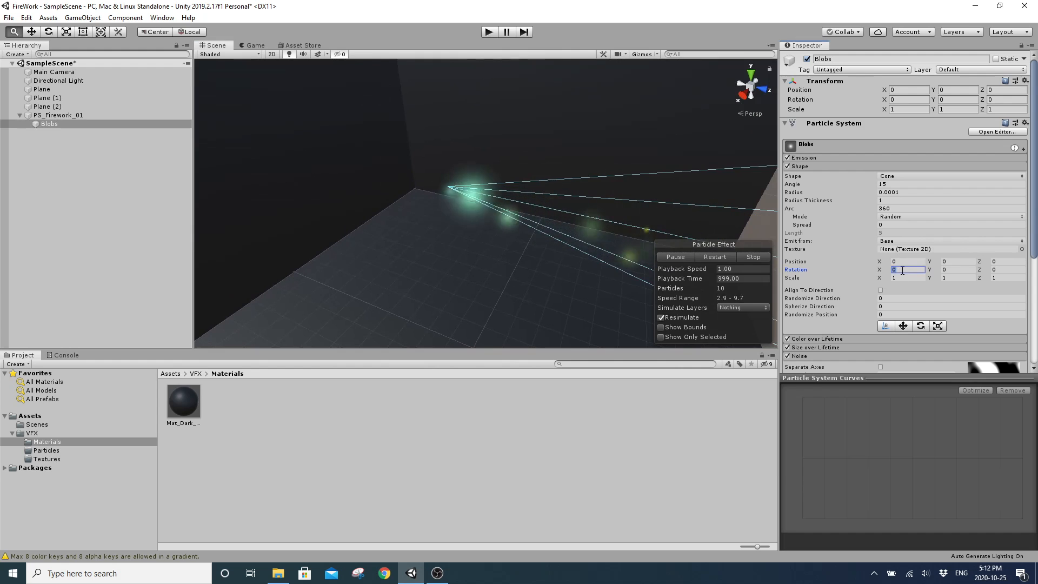
pyautogui.write('-90')
pyautogui.press('Return')
pyautogui.moveTo(516, 200); pyautogui.dragTo(539, 183, button='right')
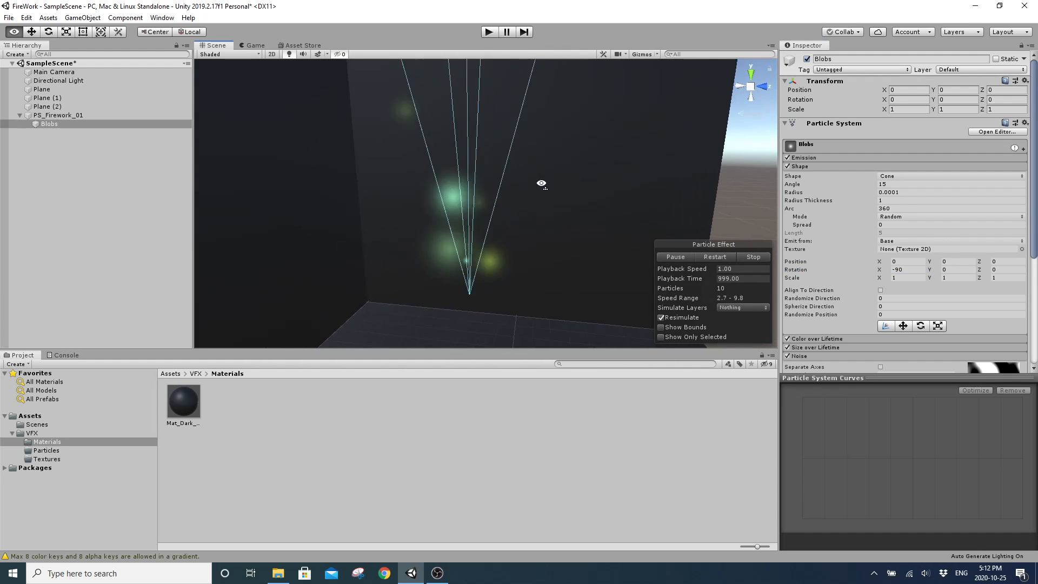
pyautogui.click(815, 166)
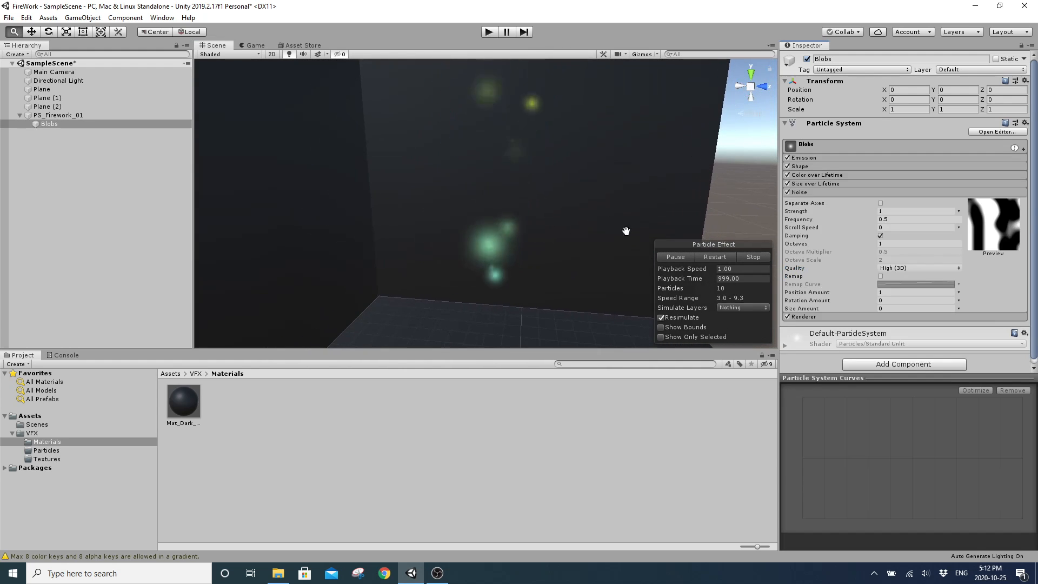
# Set the maximum Start Size of the Blobs particles to 0.5.
pyautogui.click(851, 148)
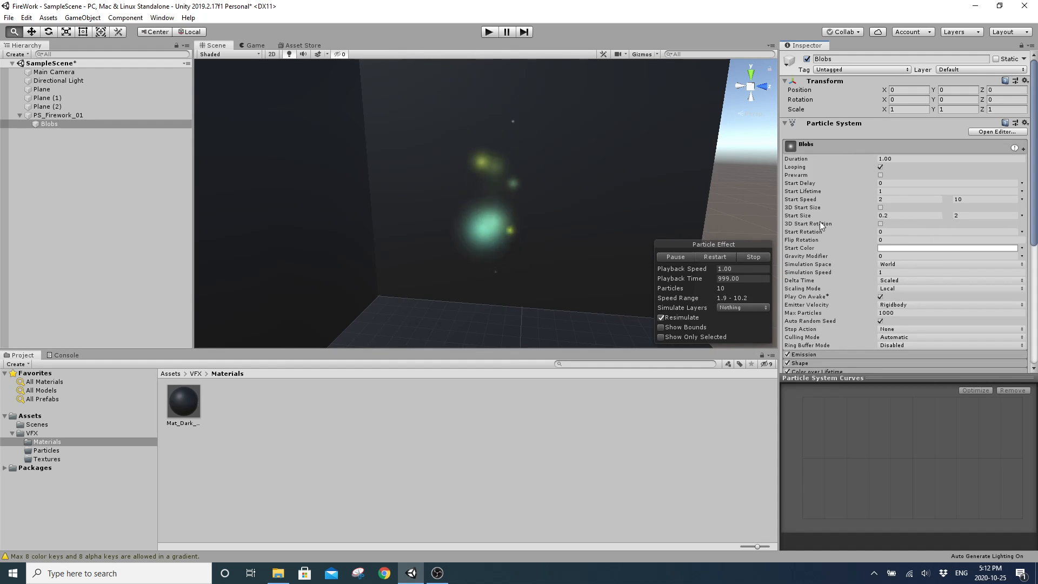
pyautogui.click(976, 215)
pyautogui.write('0.5')
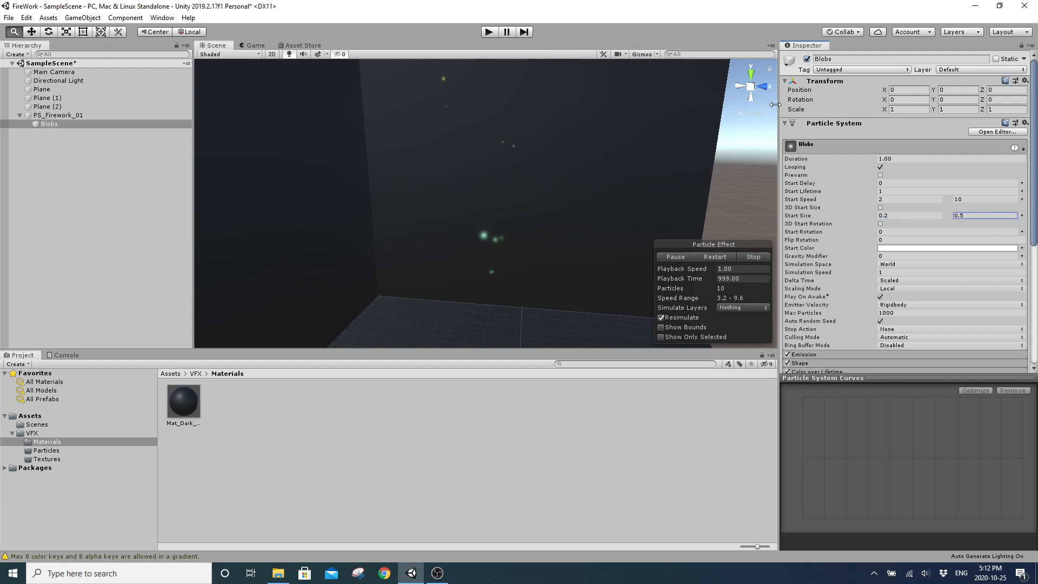
pyautogui.keyDown('alt'); pyautogui.moveTo(544, 215); pyautogui.dragTo(565, 210); pyautogui.keyUp('alt')
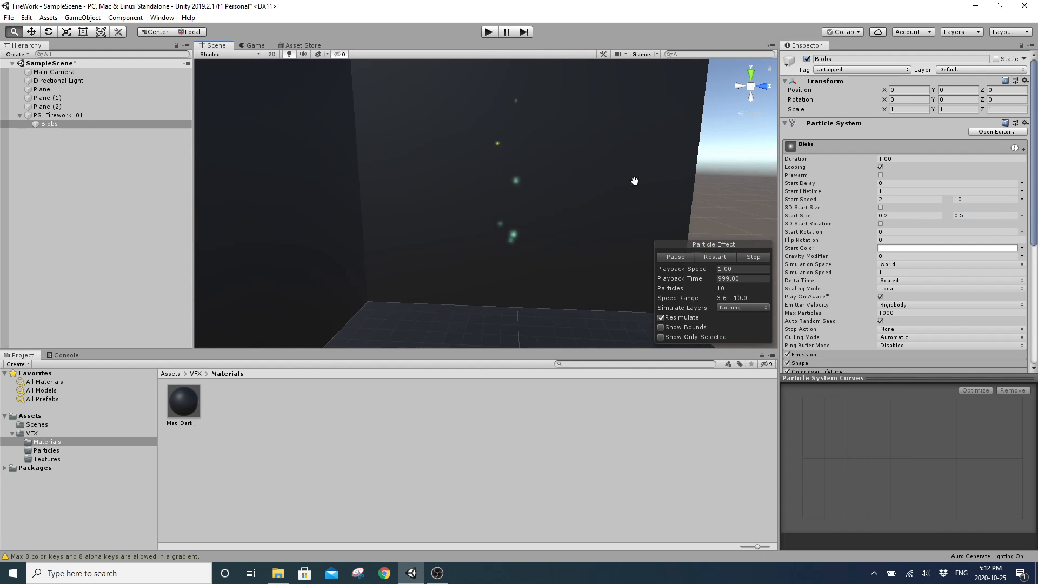
# Remove the yellow end colour key from the Blobs Color over Lifetime gradient.
pyautogui.click(885, 144)
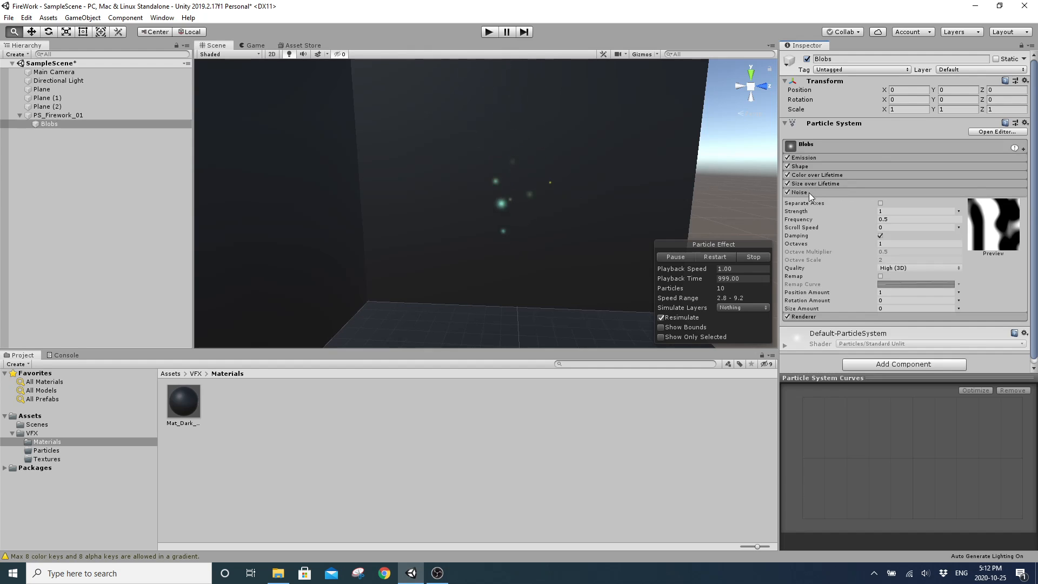
pyautogui.click(808, 191)
pyautogui.click(820, 176)
pyautogui.click(917, 185)
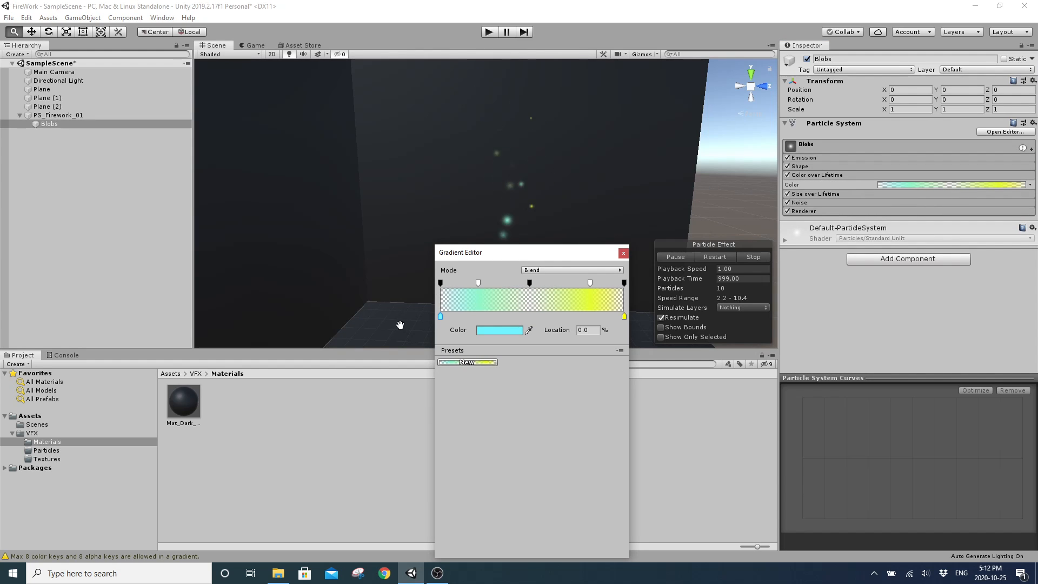
pyautogui.click(624, 316)
pyautogui.moveTo(624, 317); pyautogui.dragTo(618, 398)
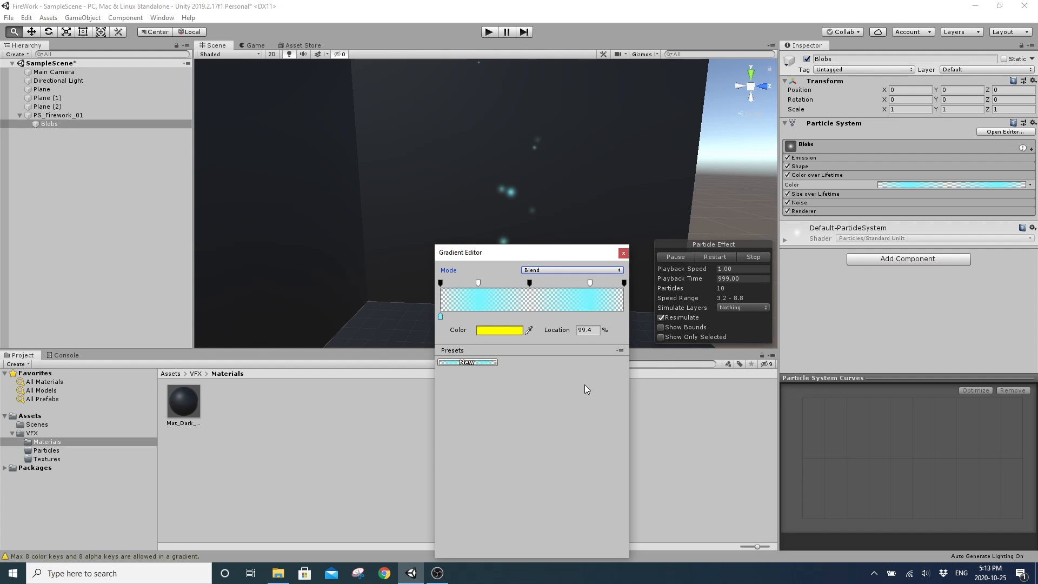
# Recolour the gradient's remaining start key from the colour wheel and sliders to pure yellow, FFFF00.
pyautogui.click(441, 316)
pyautogui.click(485, 329)
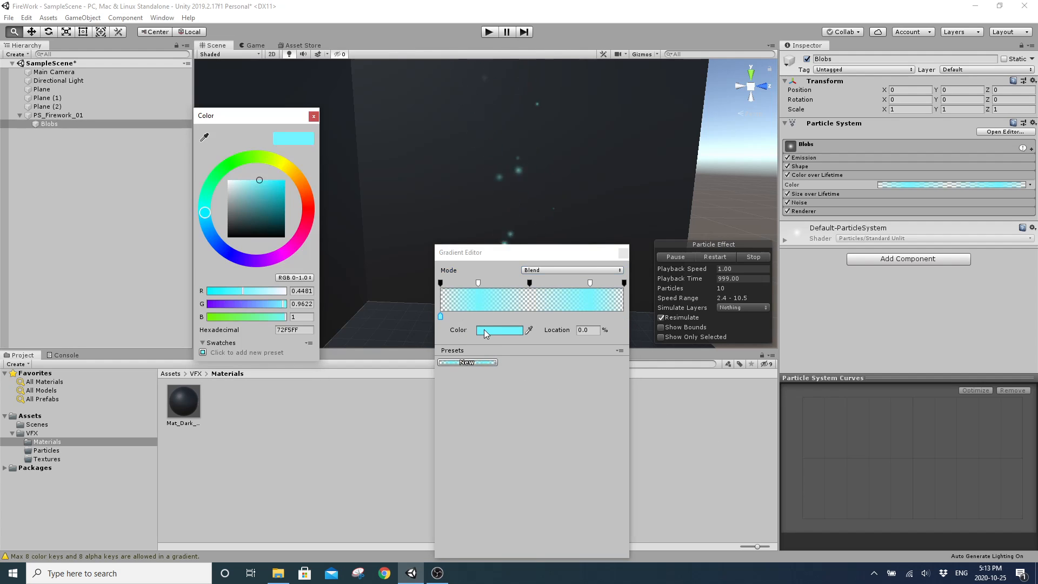
pyautogui.click(273, 159)
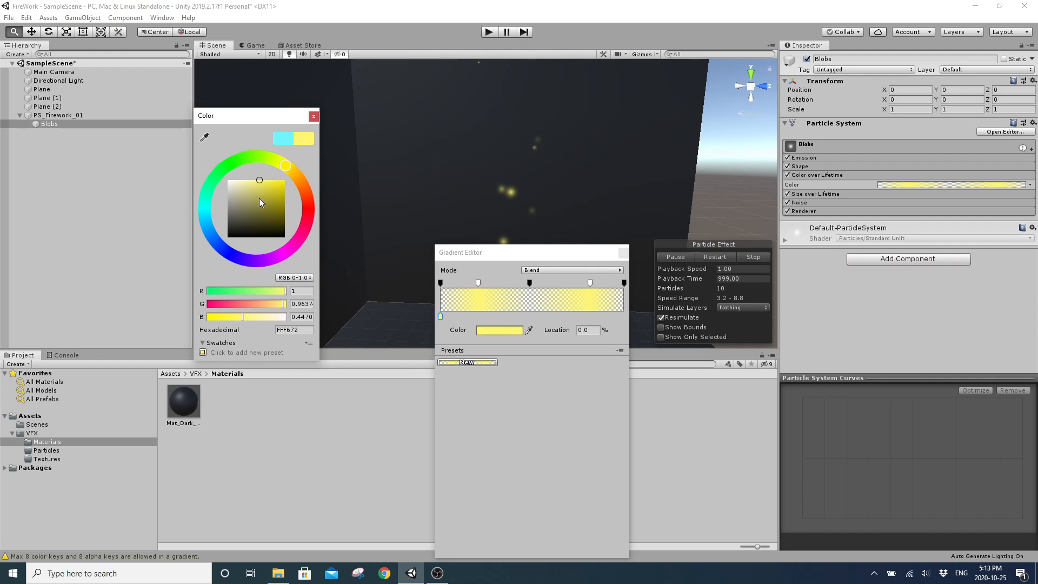
pyautogui.click(283, 163)
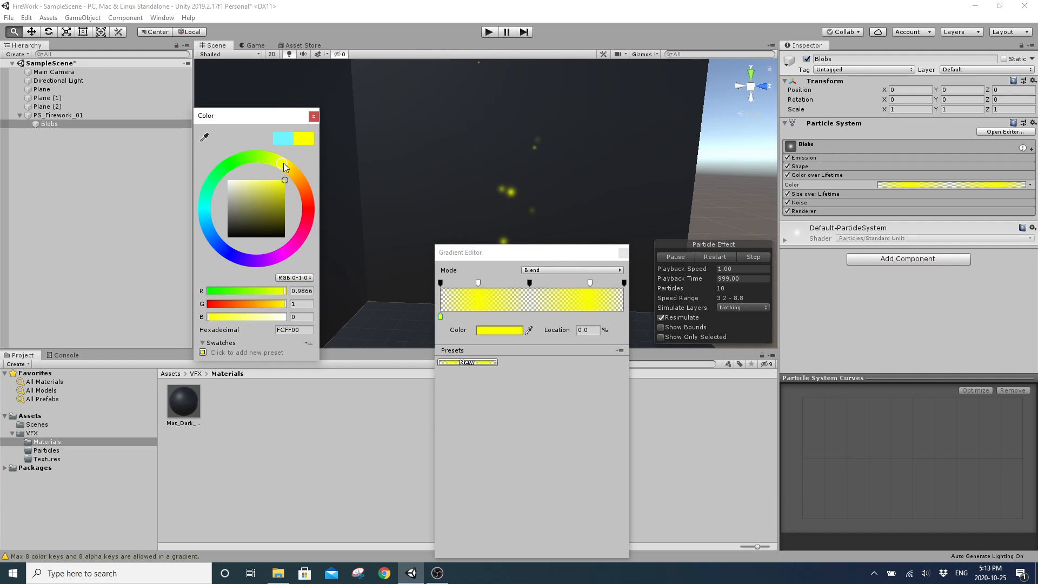
pyautogui.click(288, 164)
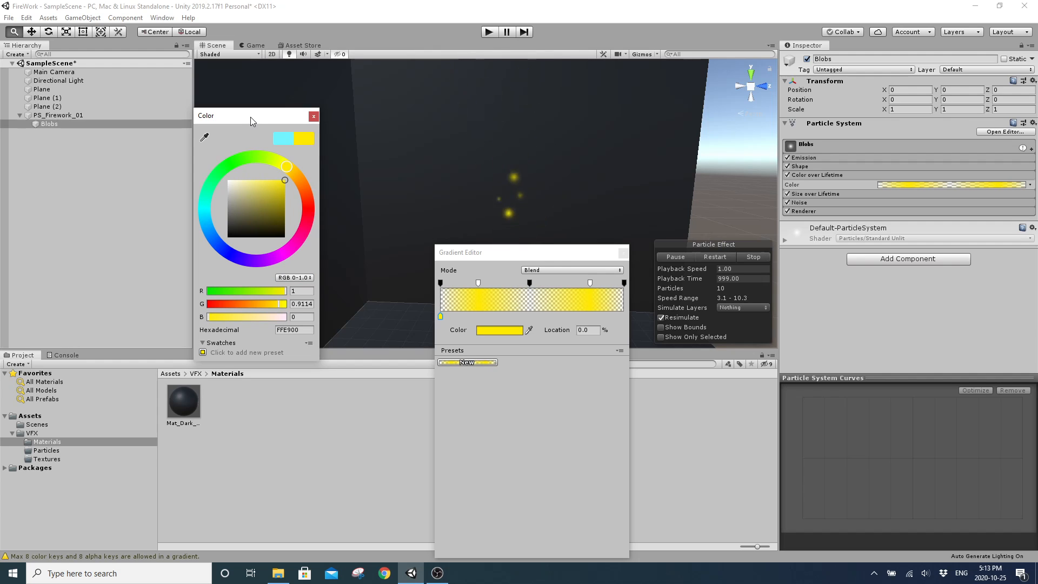
pyautogui.click(299, 176)
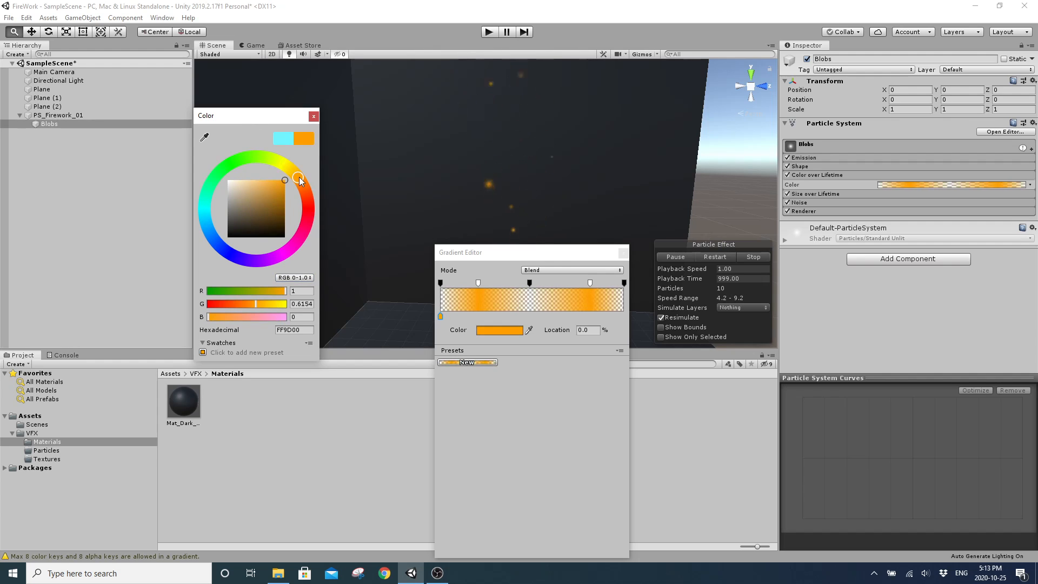
pyautogui.moveTo(297, 176)
pyautogui.mouseDown()
pyautogui.moveTo(277, 160)
pyautogui.moveTo(290, 166)
pyautogui.mouseUp()
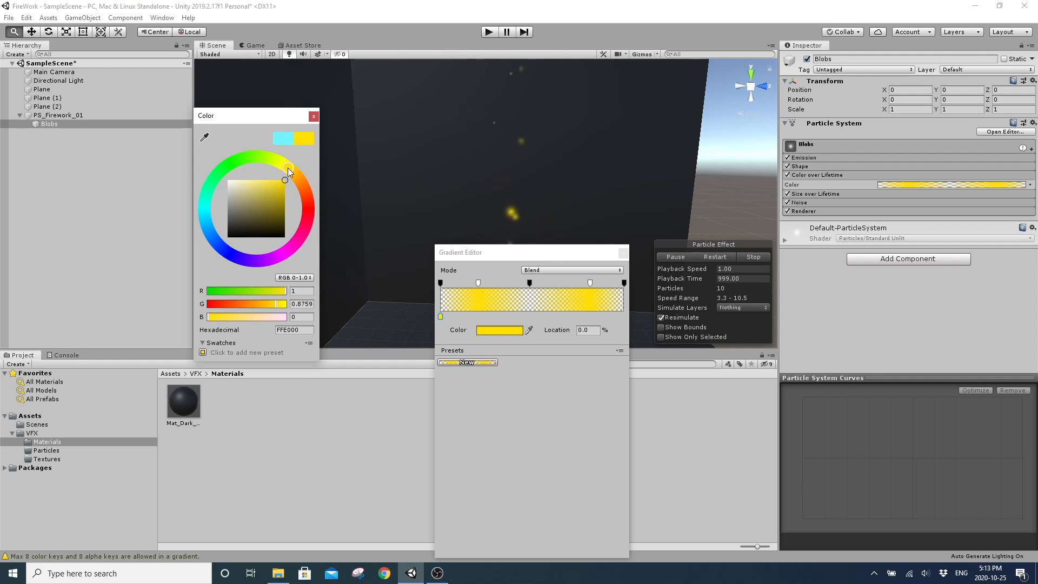
pyautogui.moveTo(280, 305); pyautogui.dragTo(296, 306)
pyautogui.click(296, 303)
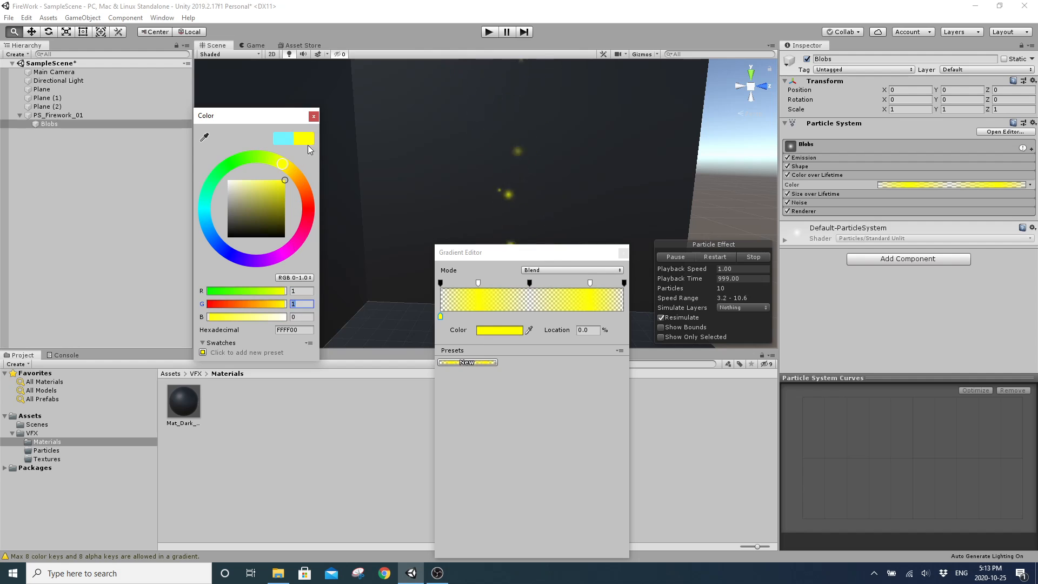
pyautogui.click(313, 117)
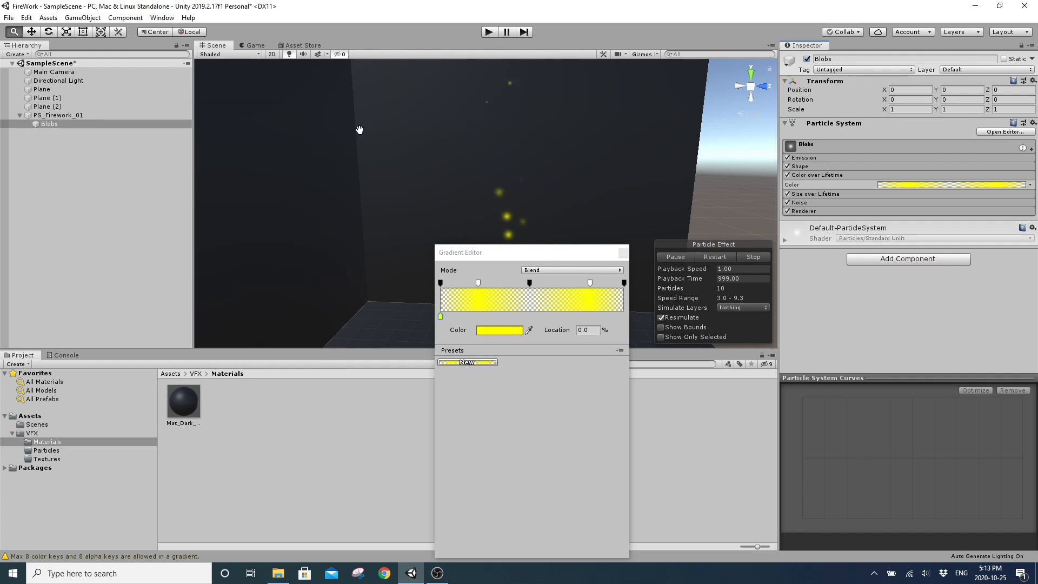
# Recolour the gradient's start key to orange, FFB100, moving the gradient editor clear of the particles.
pyautogui.moveTo(550, 262); pyautogui.dragTo(299, 178)
pyautogui.click(220, 240)
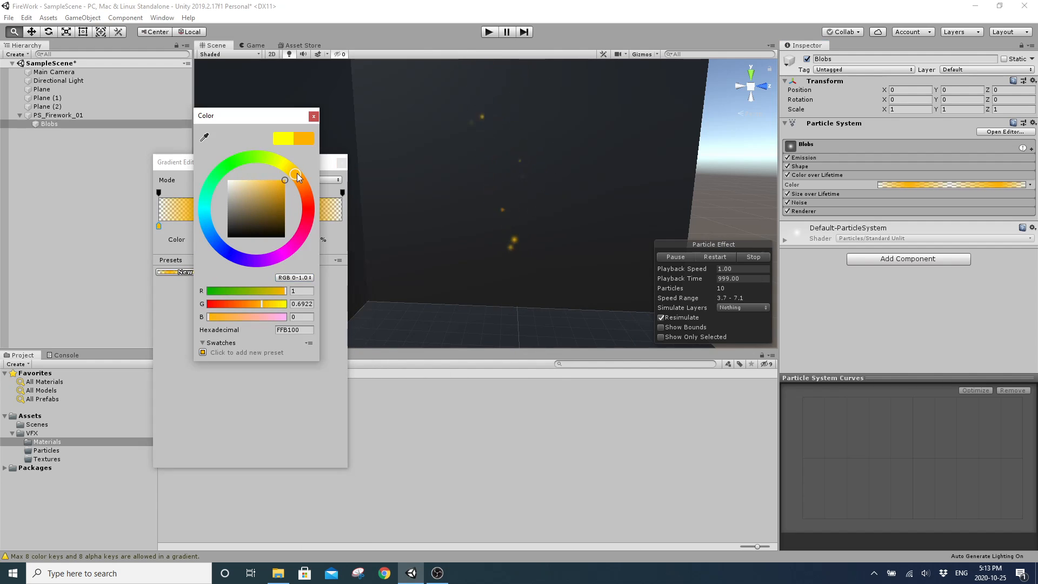
pyautogui.click(314, 116)
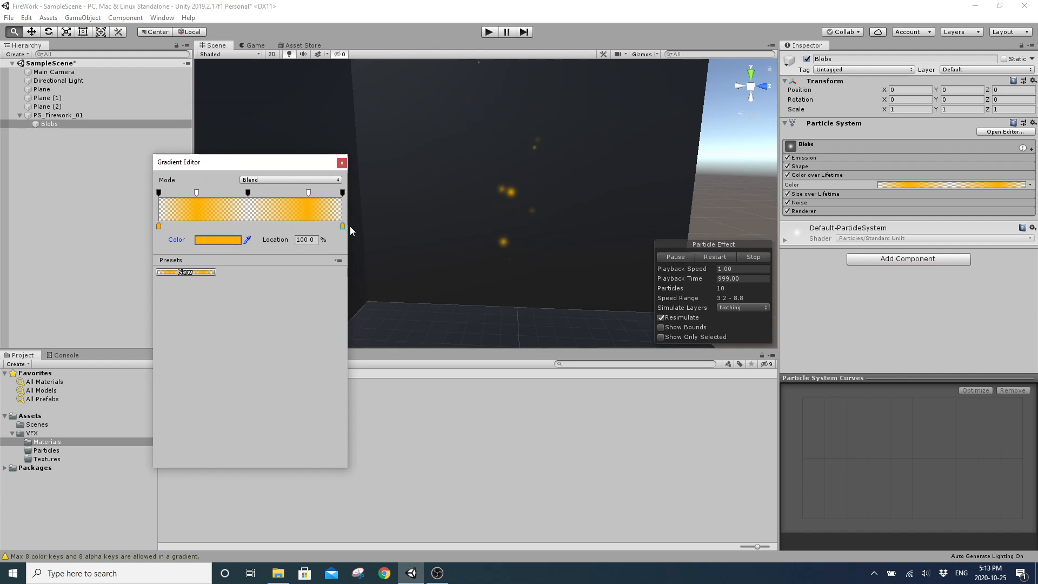
# Add a colour key at 100% on the gradient and colour it dark brown, 762400.
pyautogui.click(237, 235)
pyautogui.moveTo(296, 190)
pyautogui.mouseDown()
pyautogui.moveTo(308, 193)
pyautogui.moveTo(297, 212)
pyautogui.mouseUp()
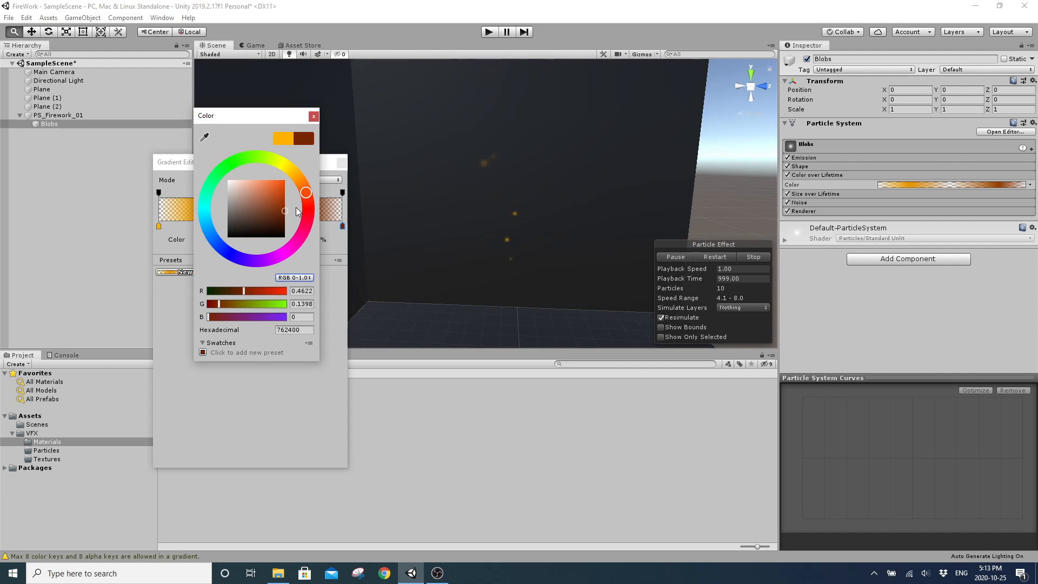
pyautogui.click(313, 116)
# Set the Blobs particles' random Start Size range to 0.1 and 0.2.
pyautogui.click(826, 148)
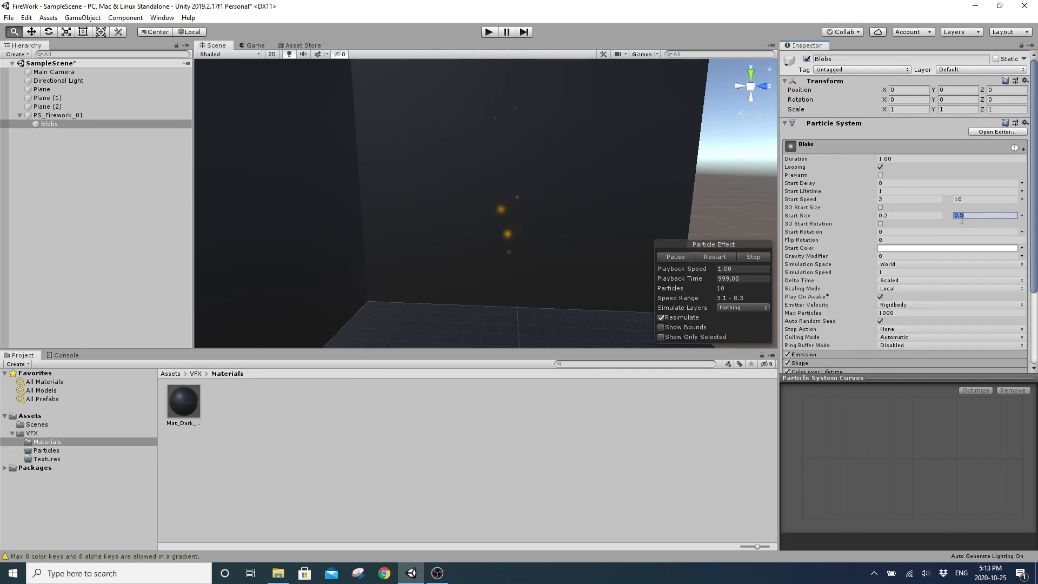
pyautogui.click(900, 217)
pyautogui.moveTo(526, 239)
pyautogui.mouseDown(button='right')
pyautogui.moveTo(533, 220)
pyautogui.moveTo(535, 229)
pyautogui.mouseUp(button='right')
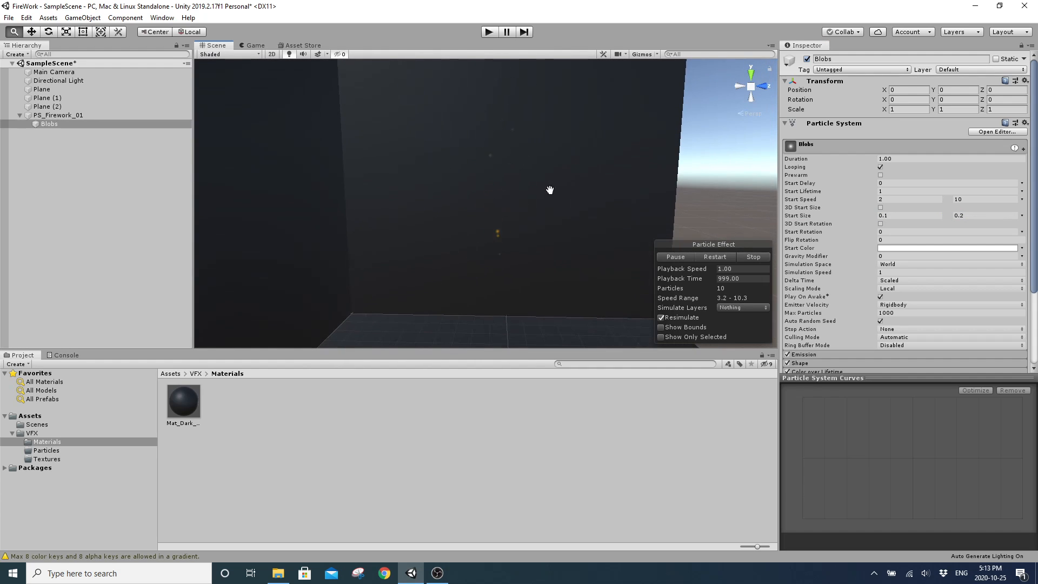
# Switch the Blobs Noise module off and back on to compare the particle motion.
pyautogui.click(845, 146)
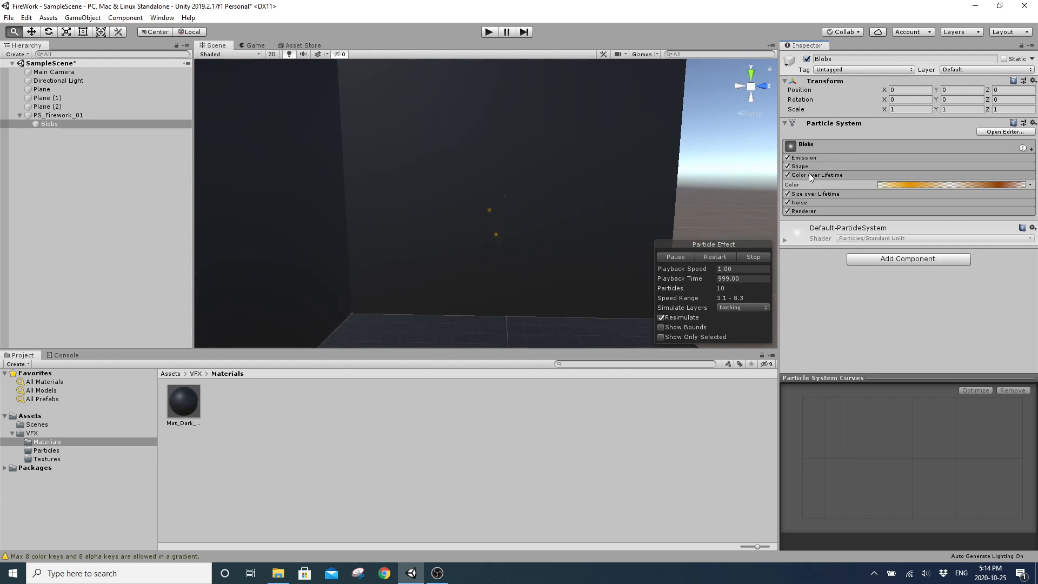
pyautogui.click(809, 174)
pyautogui.click(799, 192)
pyautogui.click(787, 192)
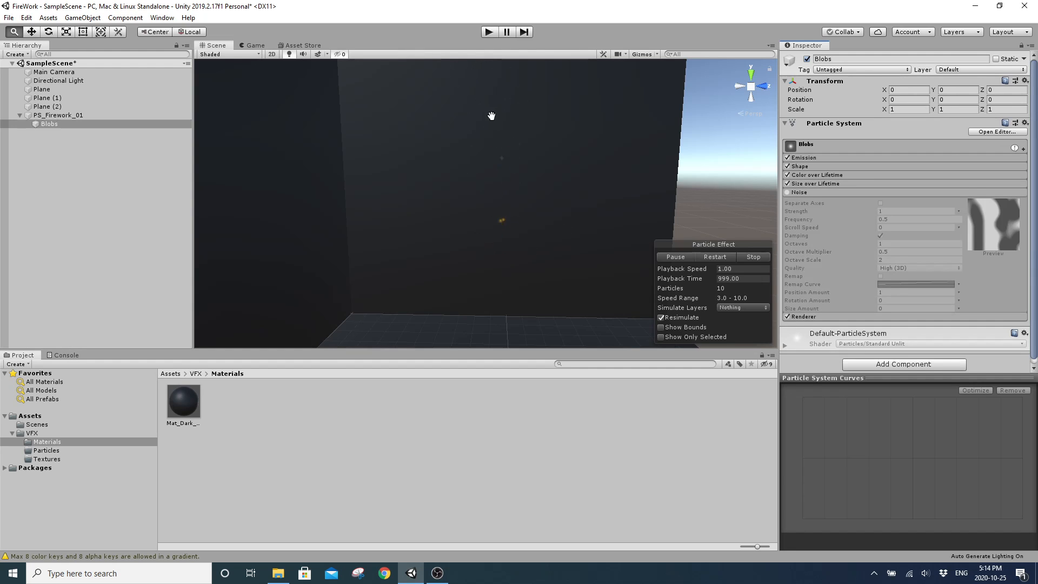
pyautogui.click(787, 192)
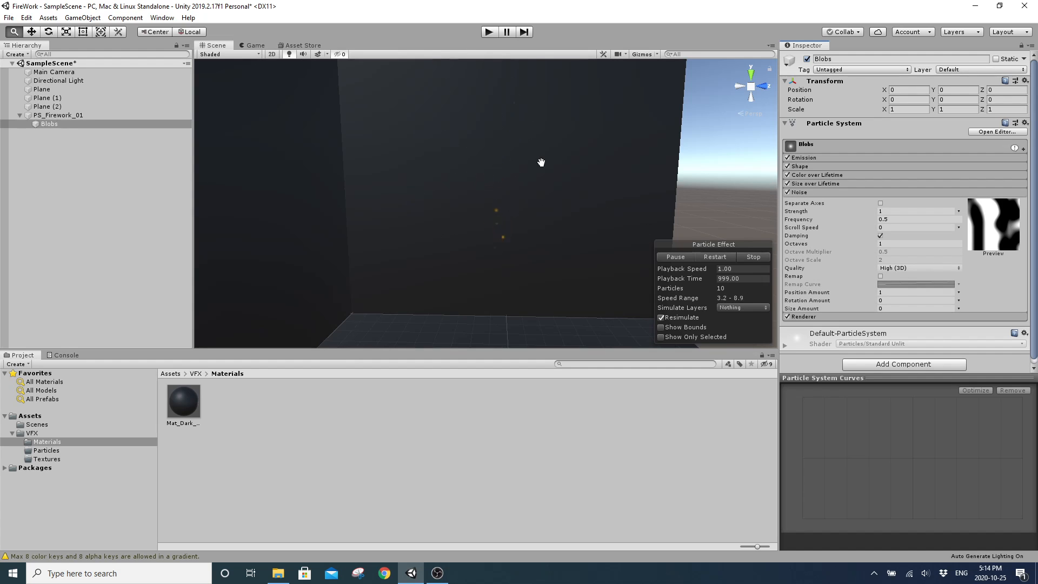
# Try noise strengths of 2 and 5, and noise frequencies of 1 and 0.1.
pyautogui.click(894, 212)
pyautogui.write('2')
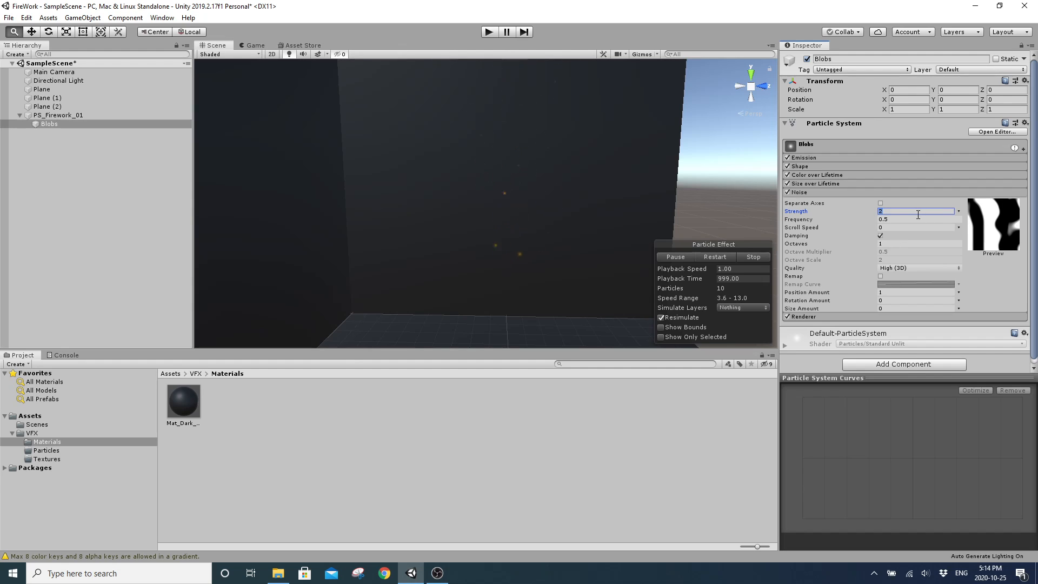
pyautogui.write('5')
pyautogui.click(905, 220)
pyautogui.write('1')
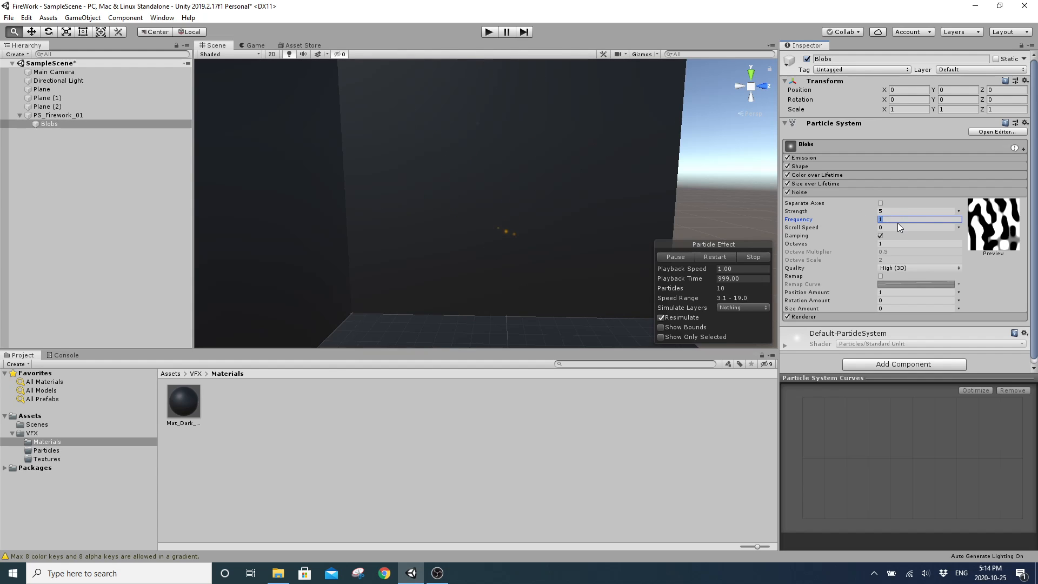
pyautogui.write('0.1')
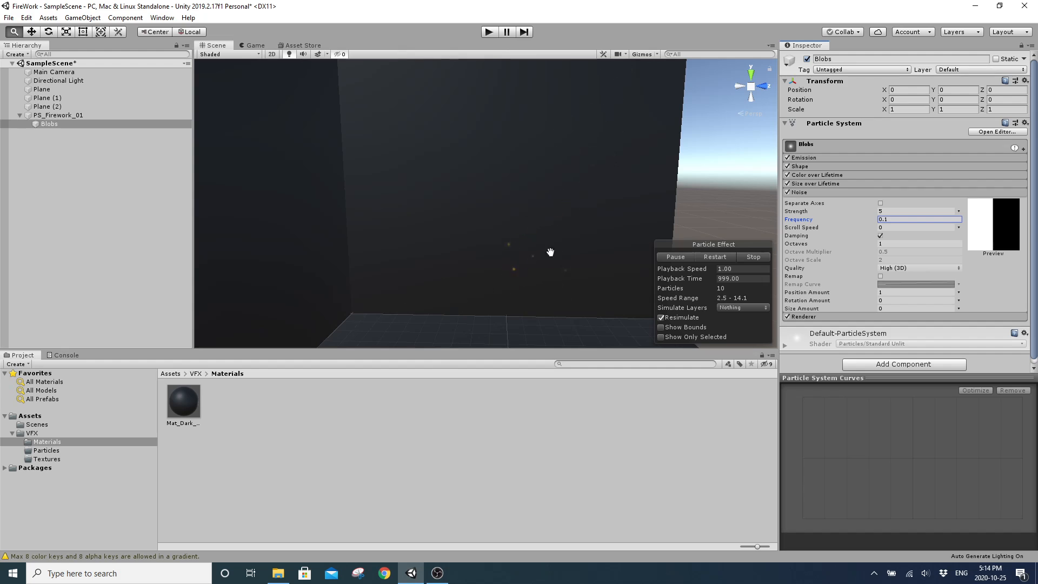
# Set the noise strength to 2, try a frequency of 1, and settle on a frequency of 0.5.
pyautogui.click(894, 220)
pyautogui.click(913, 211)
pyautogui.write('2')
pyautogui.click(900, 219)
pyautogui.write('1')
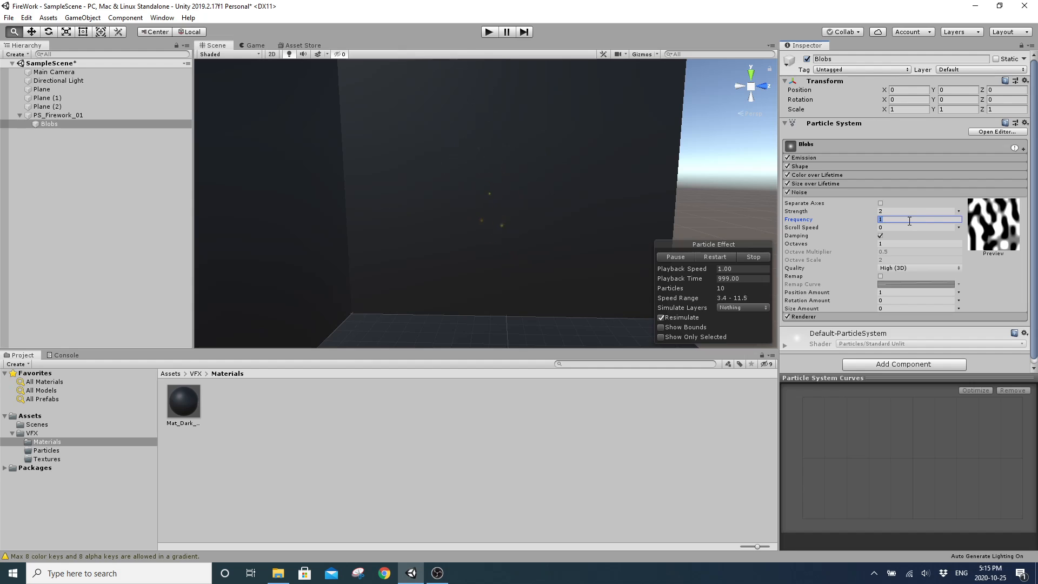
pyautogui.write('0.5')
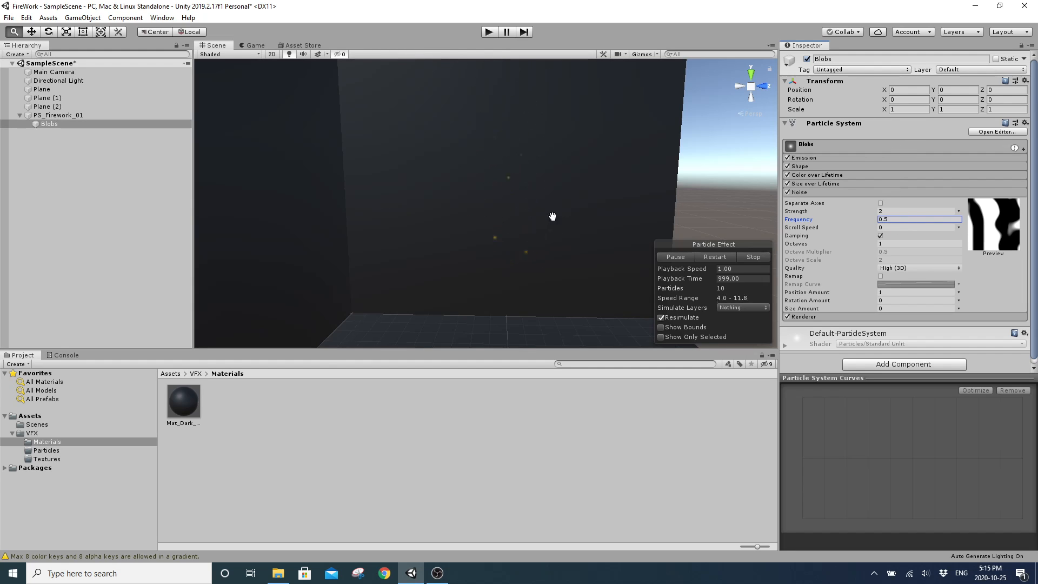
pyautogui.keyDown('alt'); pyautogui.moveTo(562, 246); pyautogui.dragTo(595, 247); pyautogui.keyUp('alt')
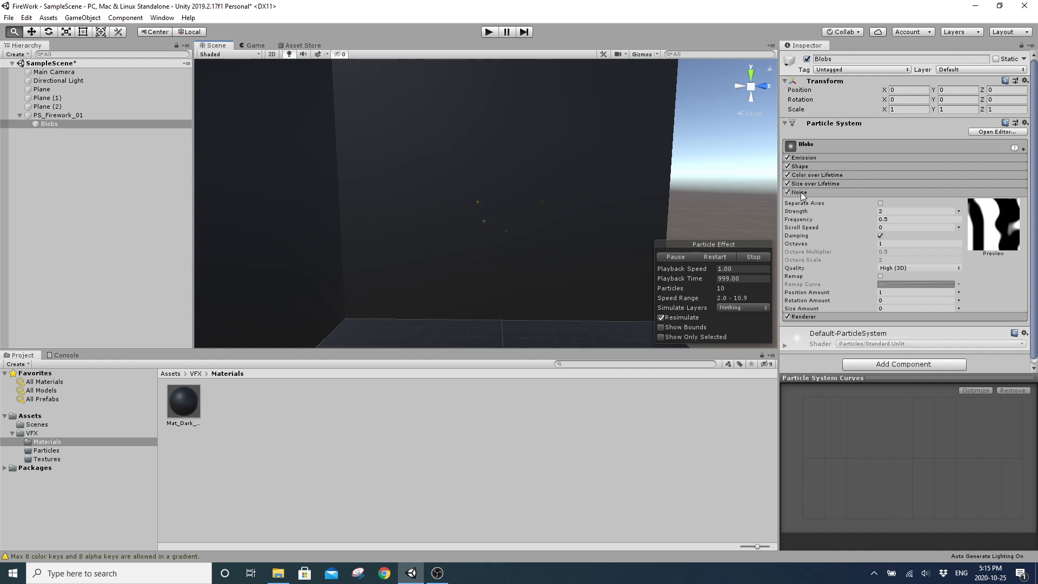
# Add an emission burst to the Blobs particle system with a count of 10.
pyautogui.click(819, 158)
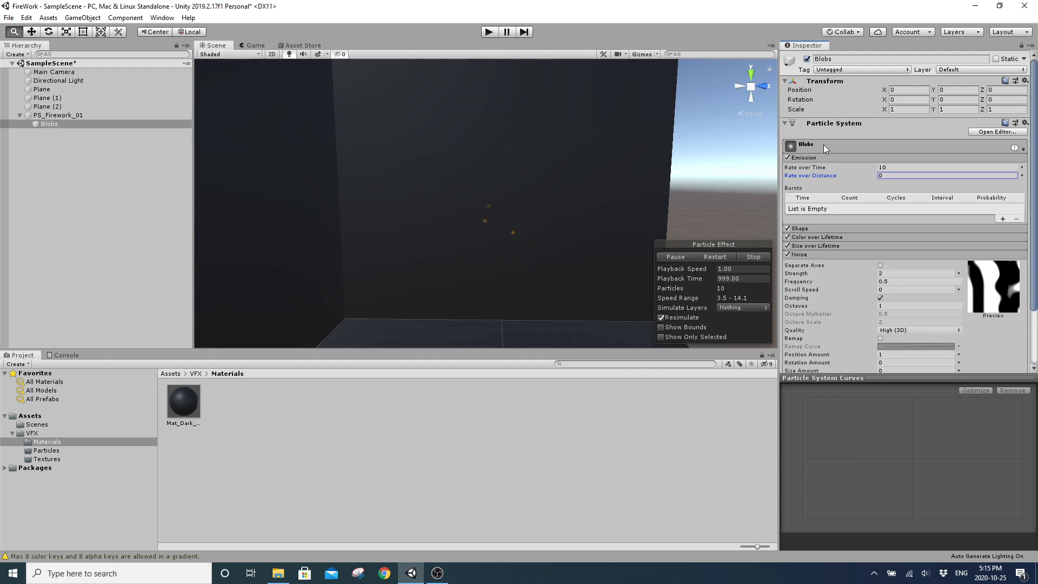
pyautogui.click(823, 145)
pyautogui.click(871, 149)
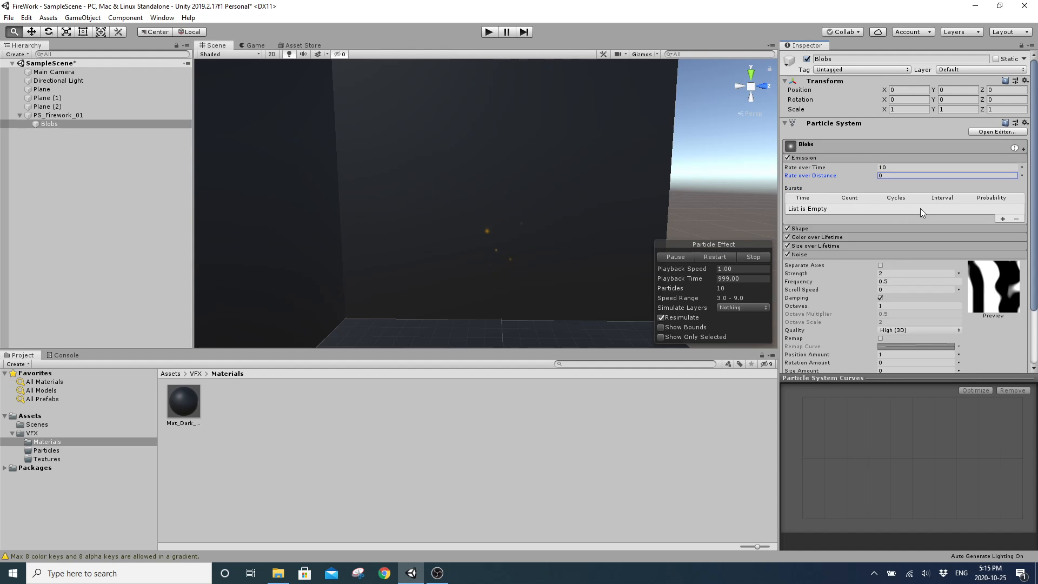
pyautogui.click(1002, 218)
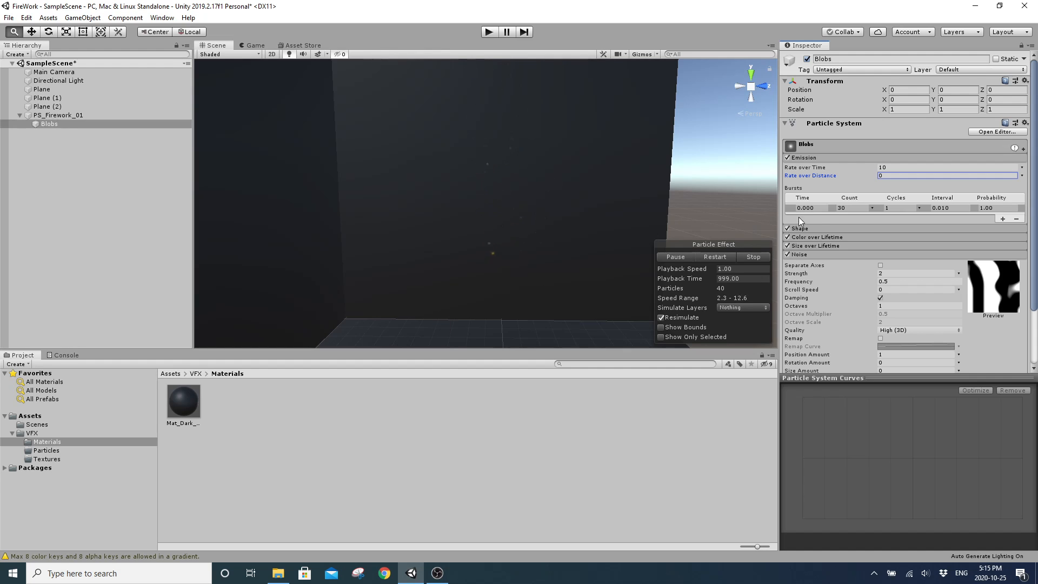
pyautogui.click(852, 208)
pyautogui.write('10')
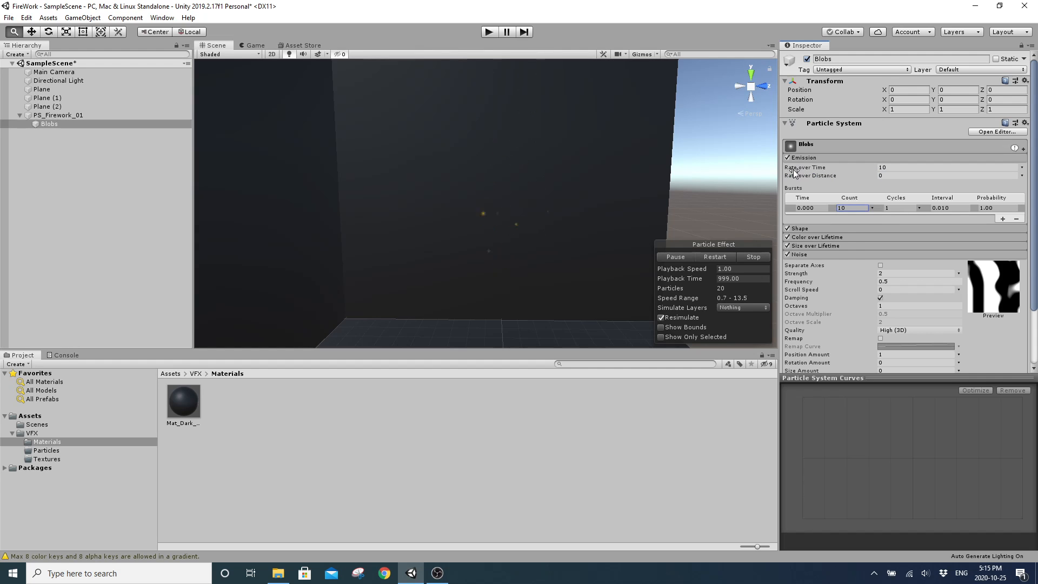
# Set the Blobs particle system's duration to 3.
pyautogui.click(846, 145)
pyautogui.click(901, 159)
pyautogui.write('3')
pyautogui.press('Return')
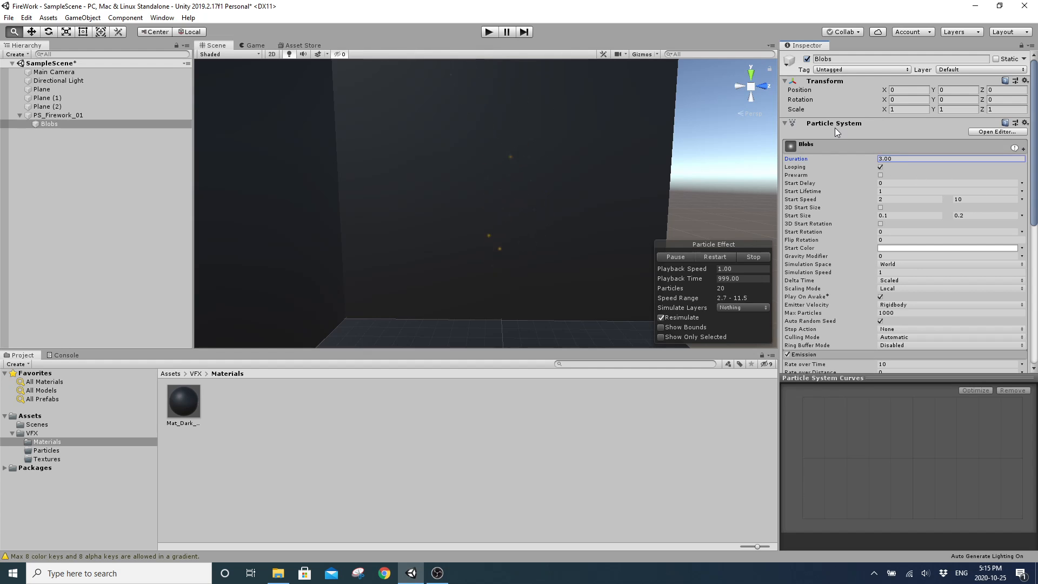
# Make the Blobs burst count random between the constants 5 and 10, and set the burst probability to 0.50.
pyautogui.click(828, 144)
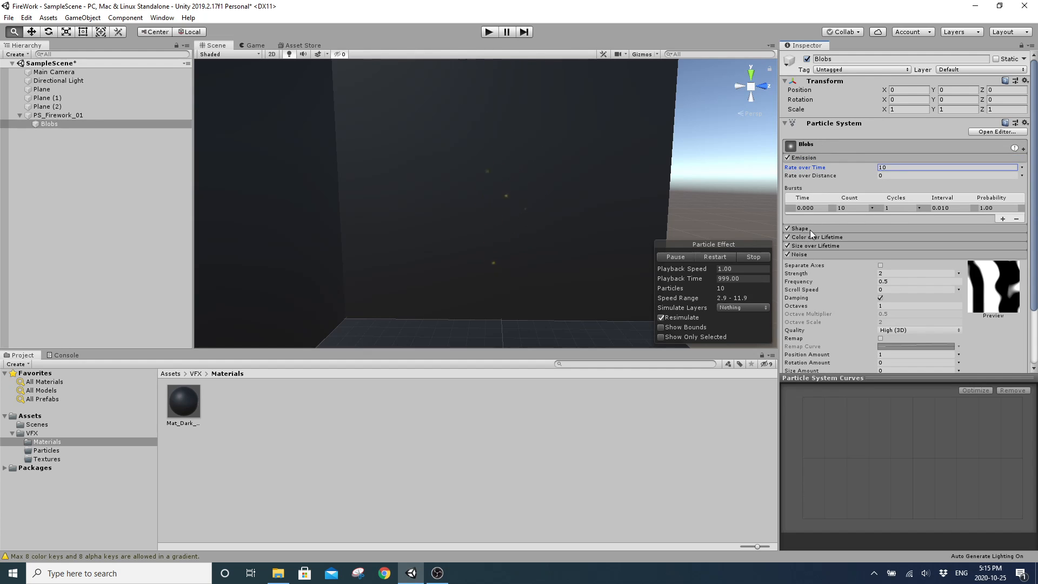
pyautogui.click(871, 208)
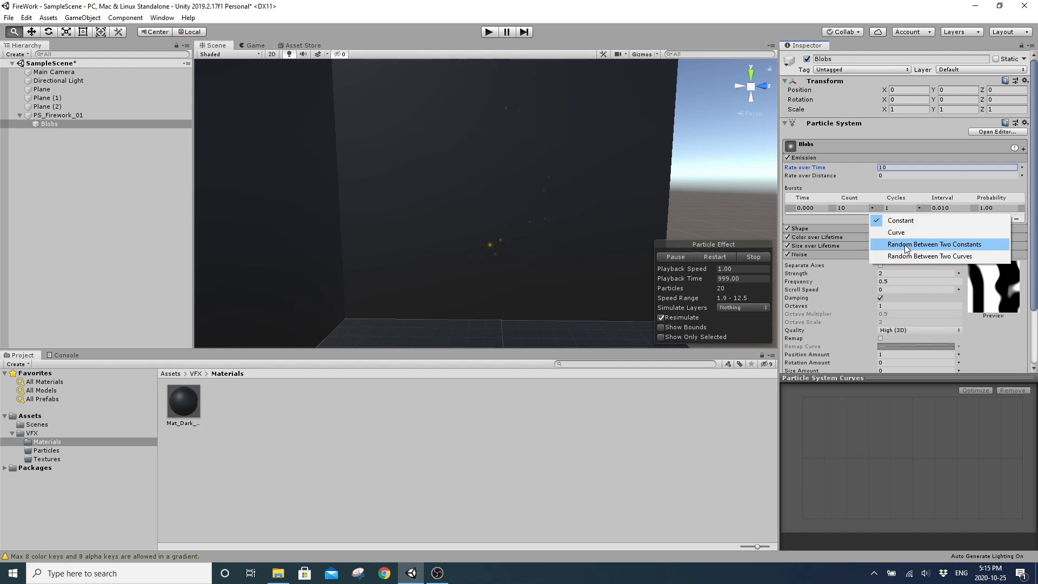
pyautogui.click(886, 244)
pyautogui.click(845, 208)
pyautogui.write('5')
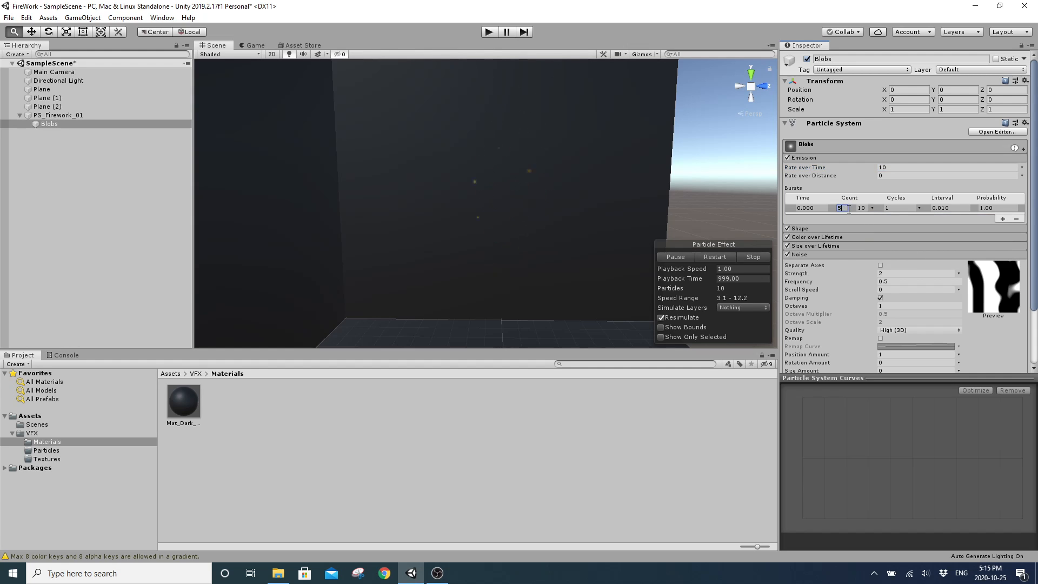
pyautogui.click(993, 209)
pyautogui.write('0.50')
pyautogui.click(817, 158)
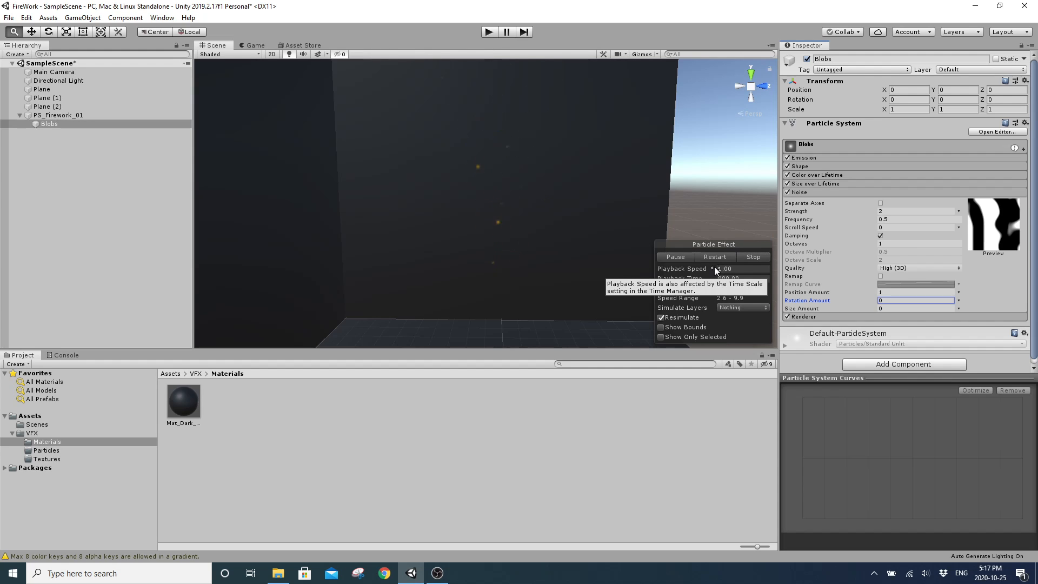
pyautogui.click(809, 193)
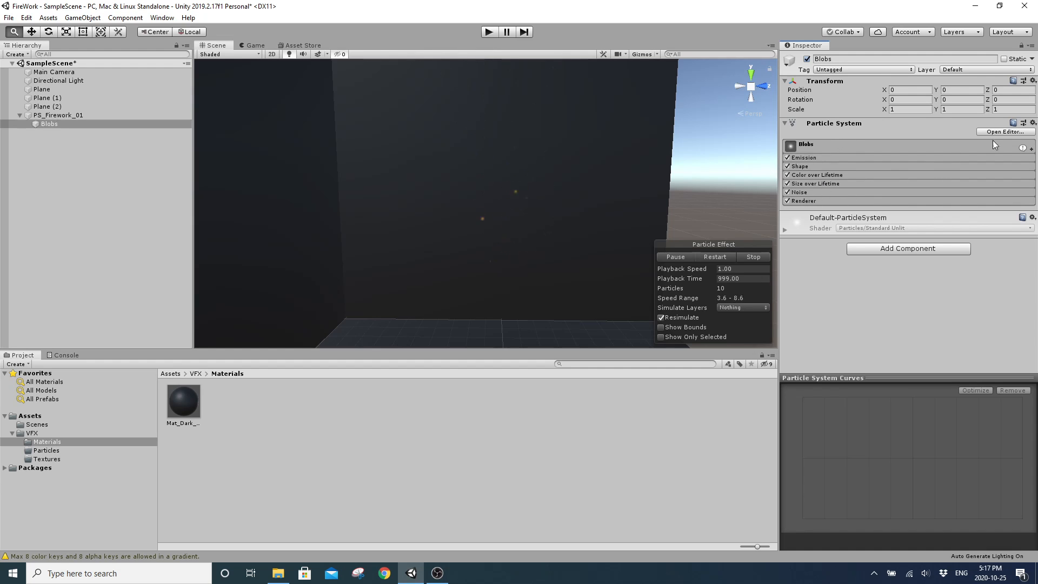
pyautogui.click(845, 156)
pyautogui.click(846, 158)
pyautogui.click(1029, 149)
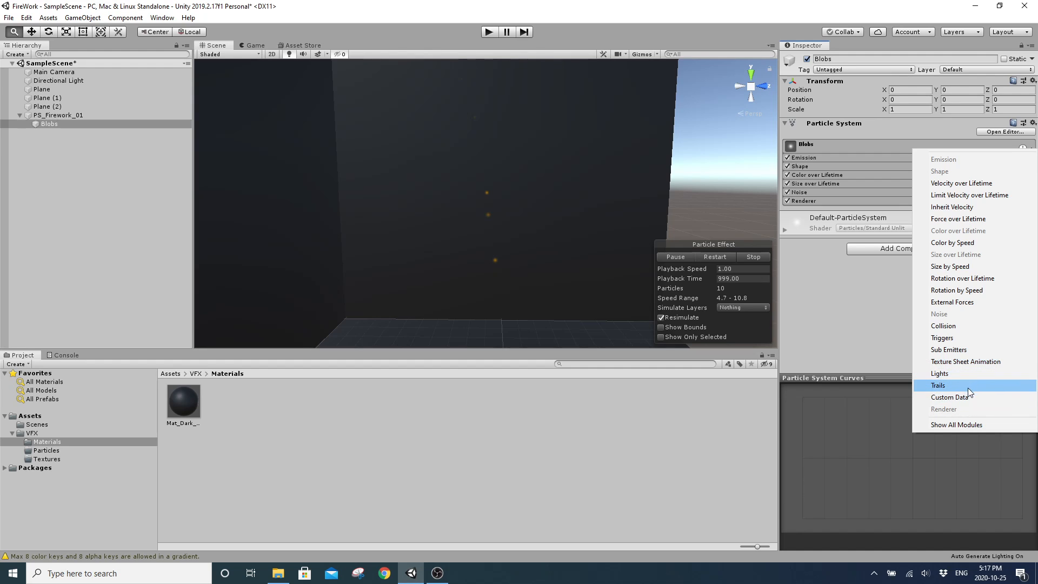
pyautogui.click(835, 330)
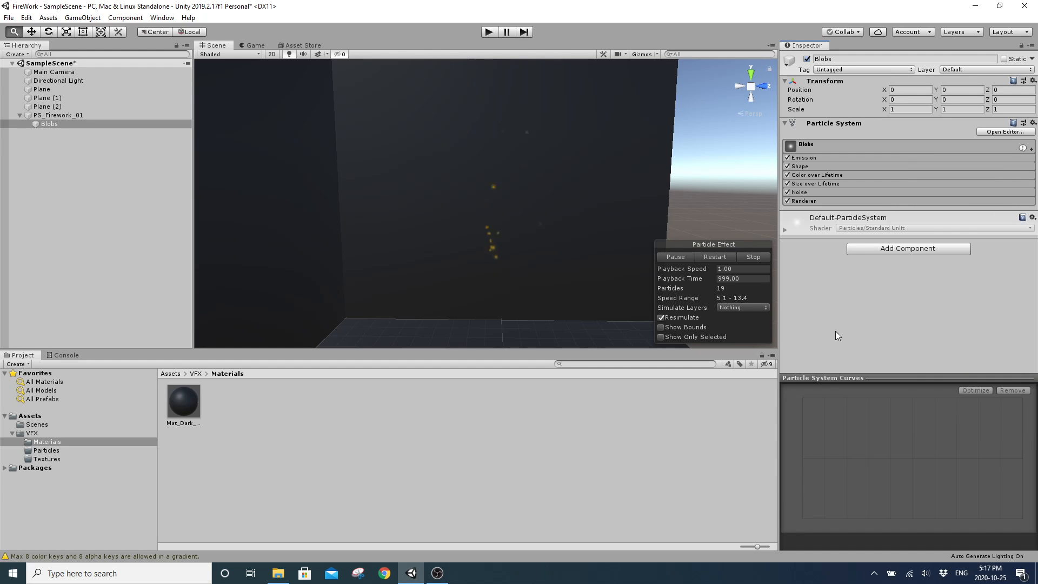